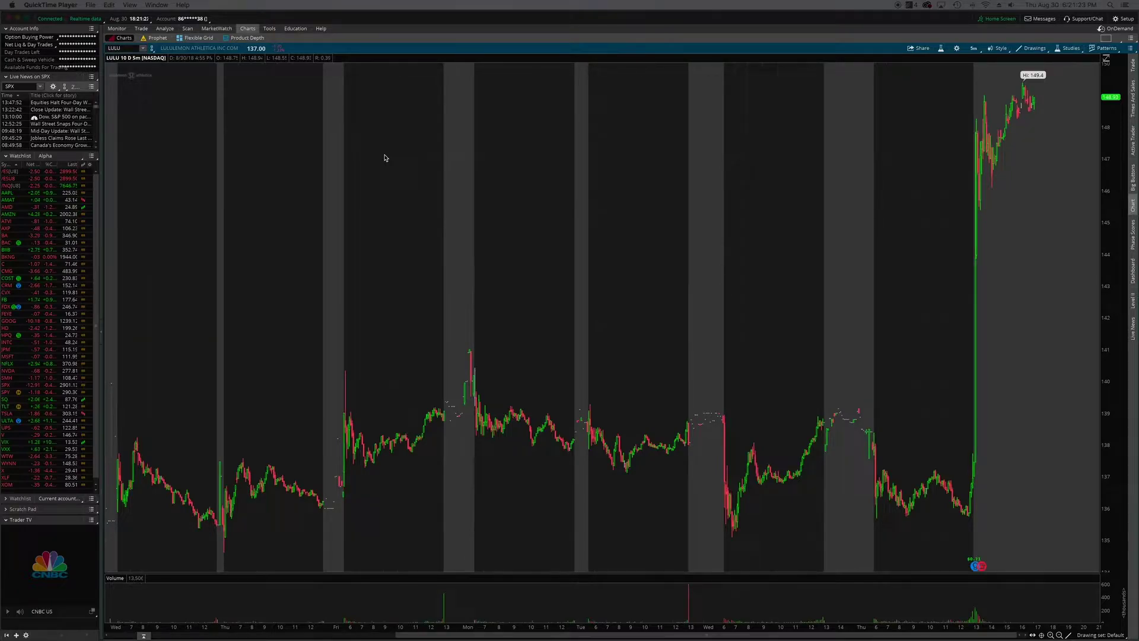
- Look through the drawing options list, then close it
left_click(1031, 48)
mouse_move(1012, 108)
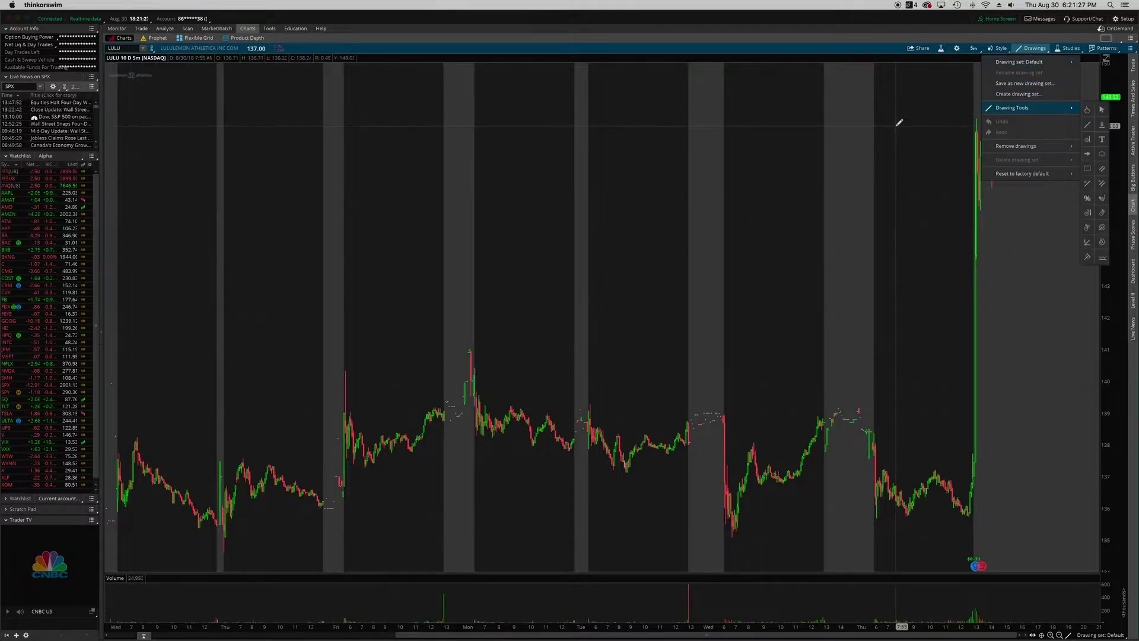
left_click(850, 84)
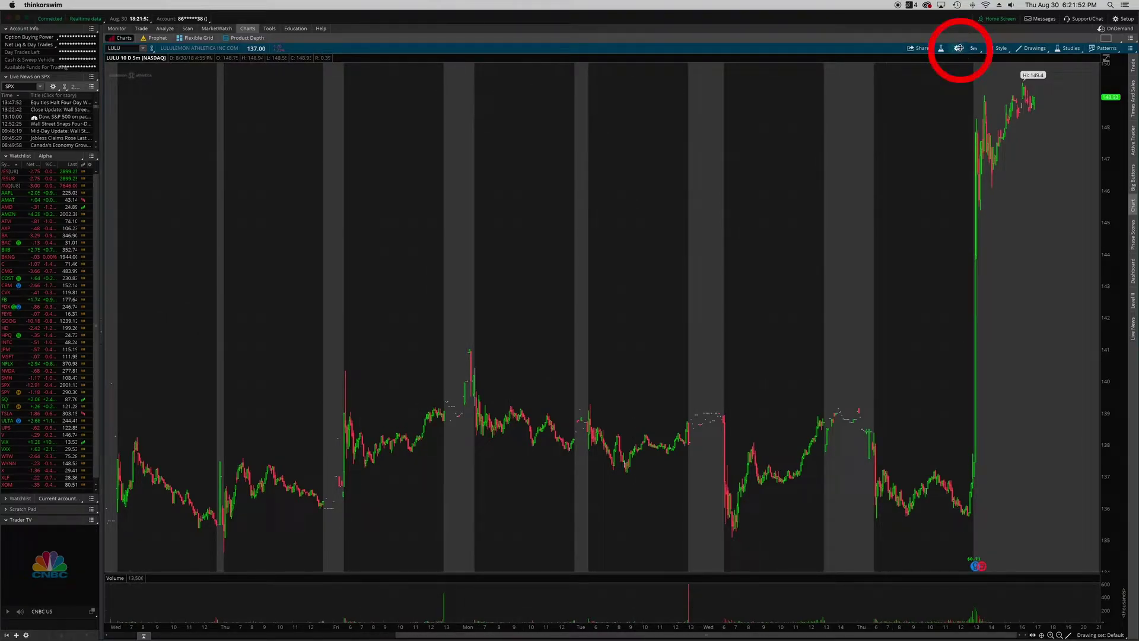
- In Chart Settings, set My Tools to 'On each chart', apply, and close
left_click(957, 48)
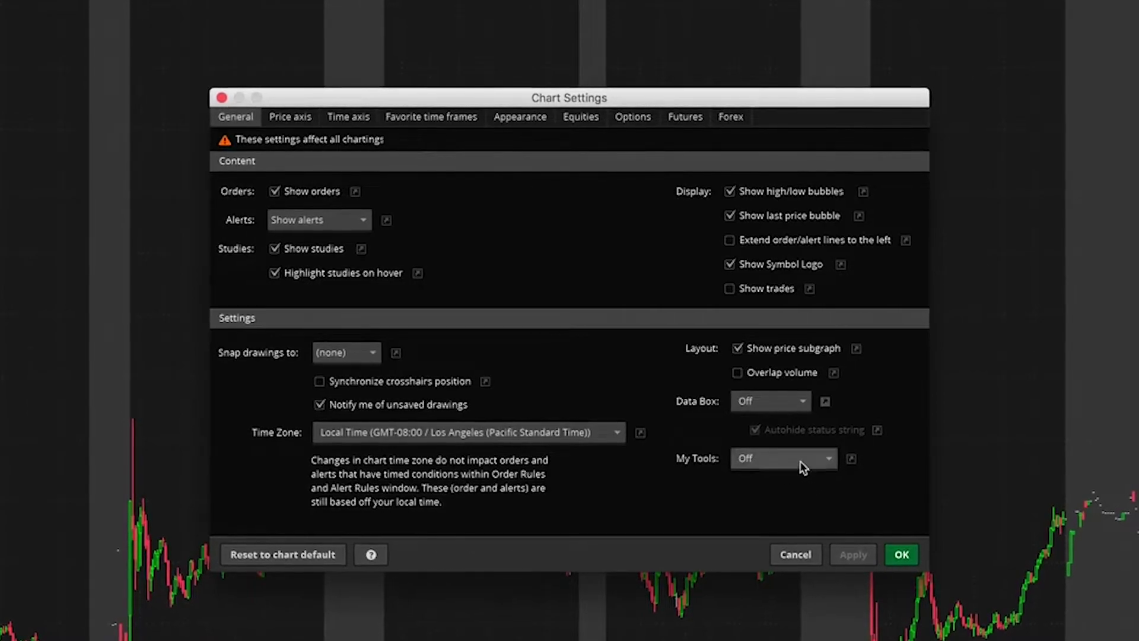
left_click(800, 460)
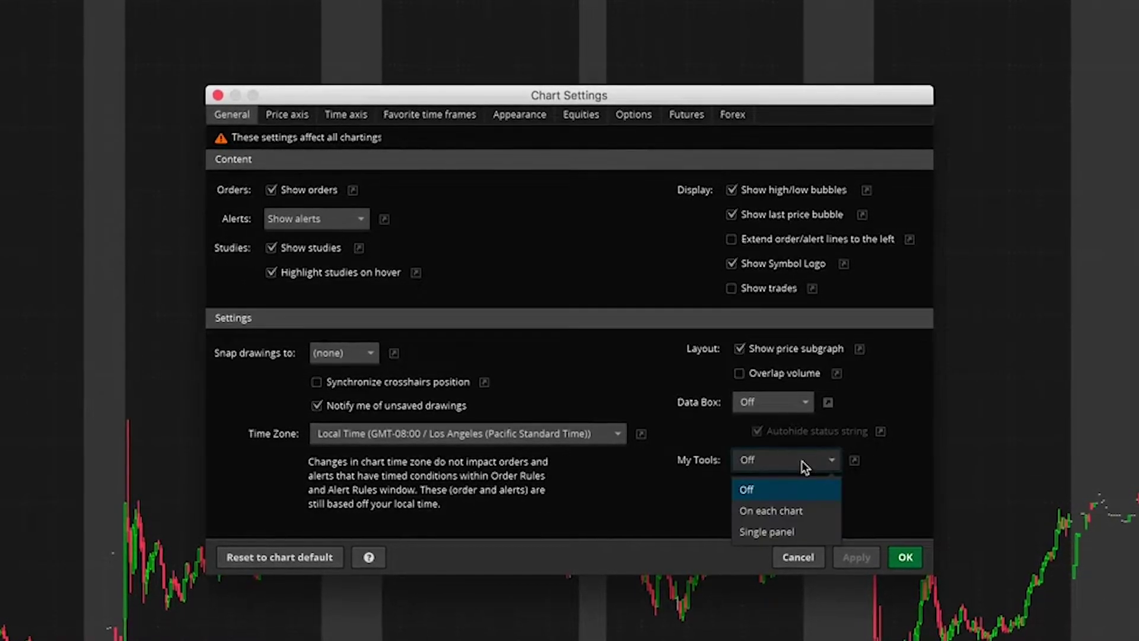
left_click(787, 511)
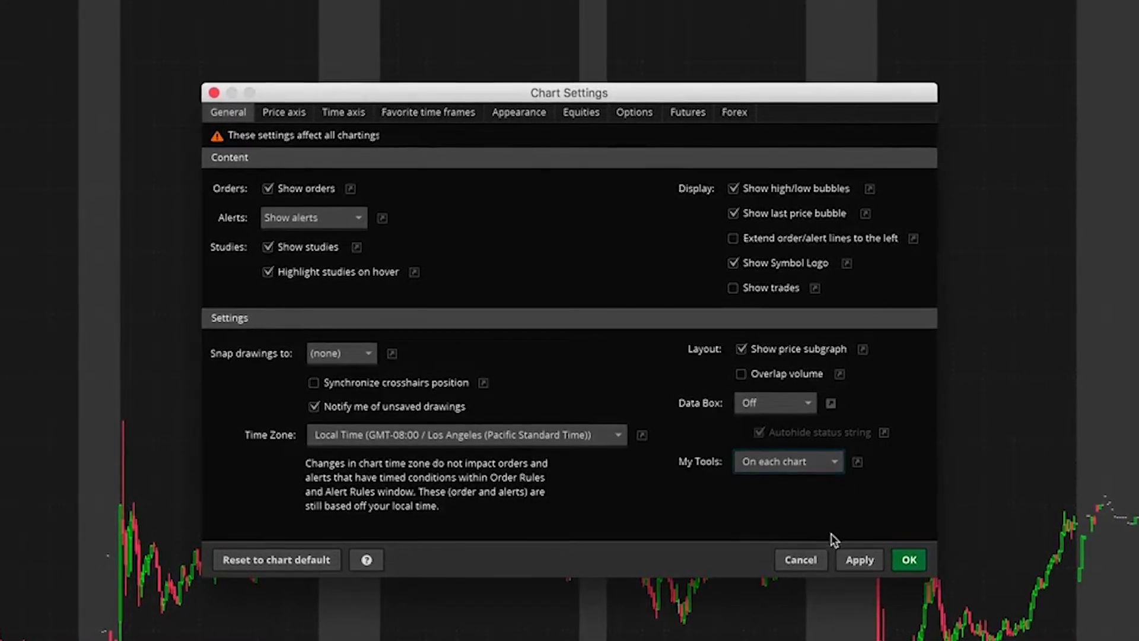
left_click(858, 558)
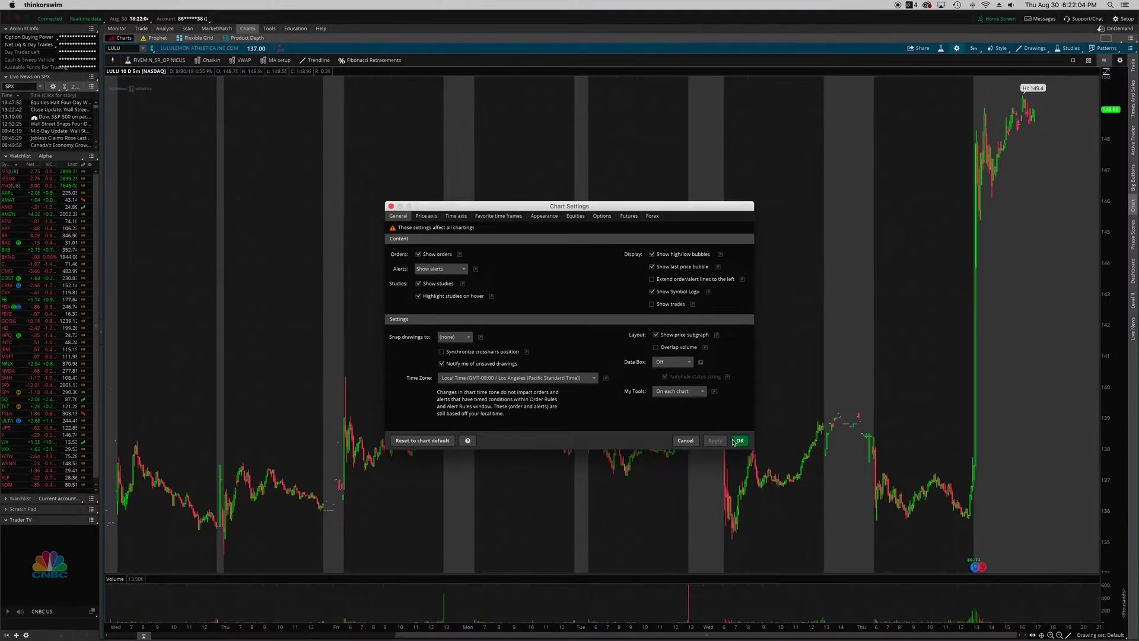
left_click(738, 440)
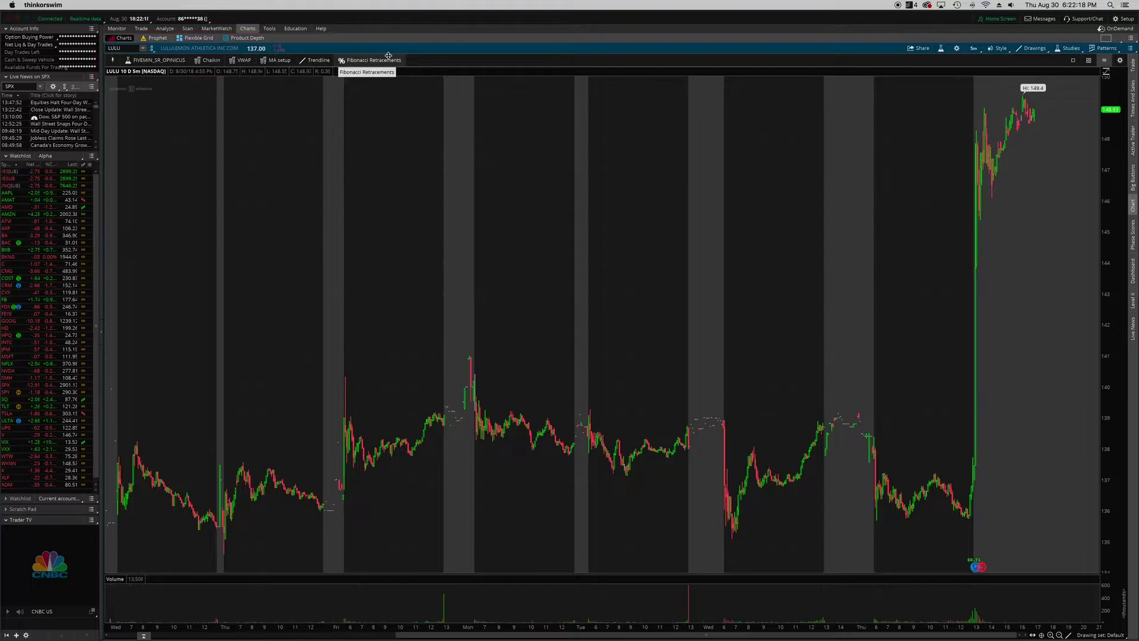
- Customise the My Tools bar and add a Price Level drawing-tool button
left_click(1121, 62)
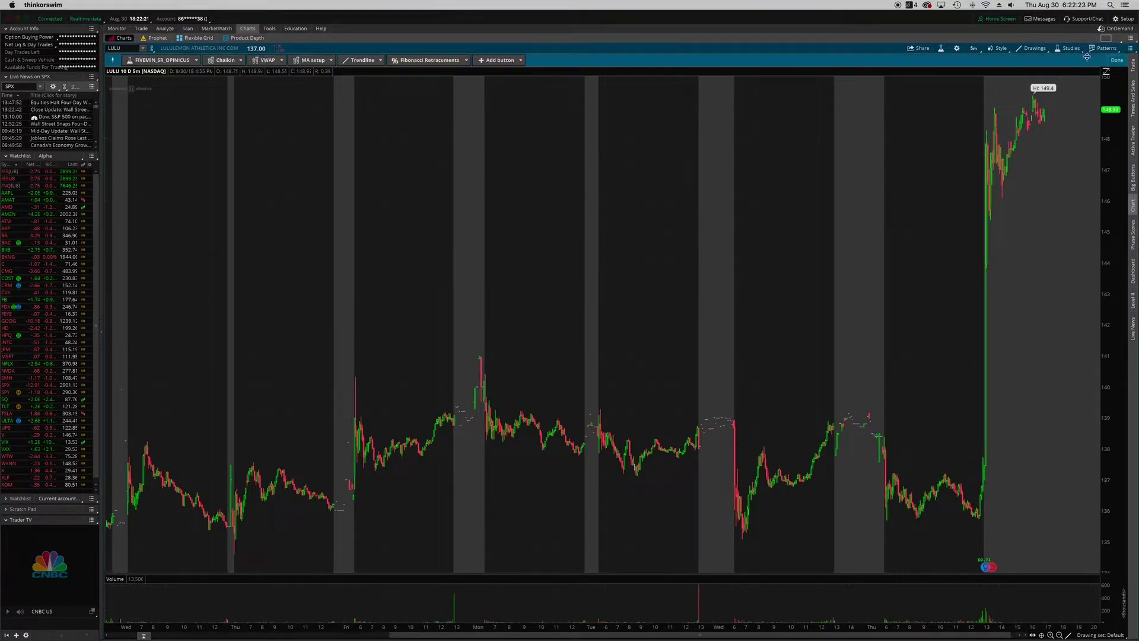
left_click(1113, 60)
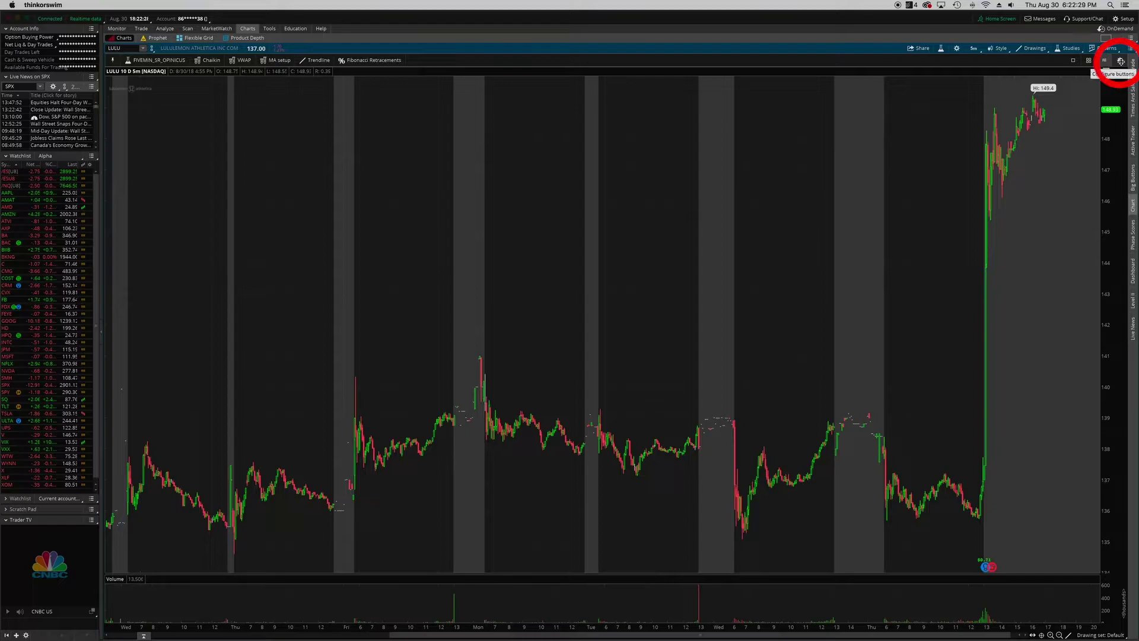
left_click(1120, 62)
left_click(504, 60)
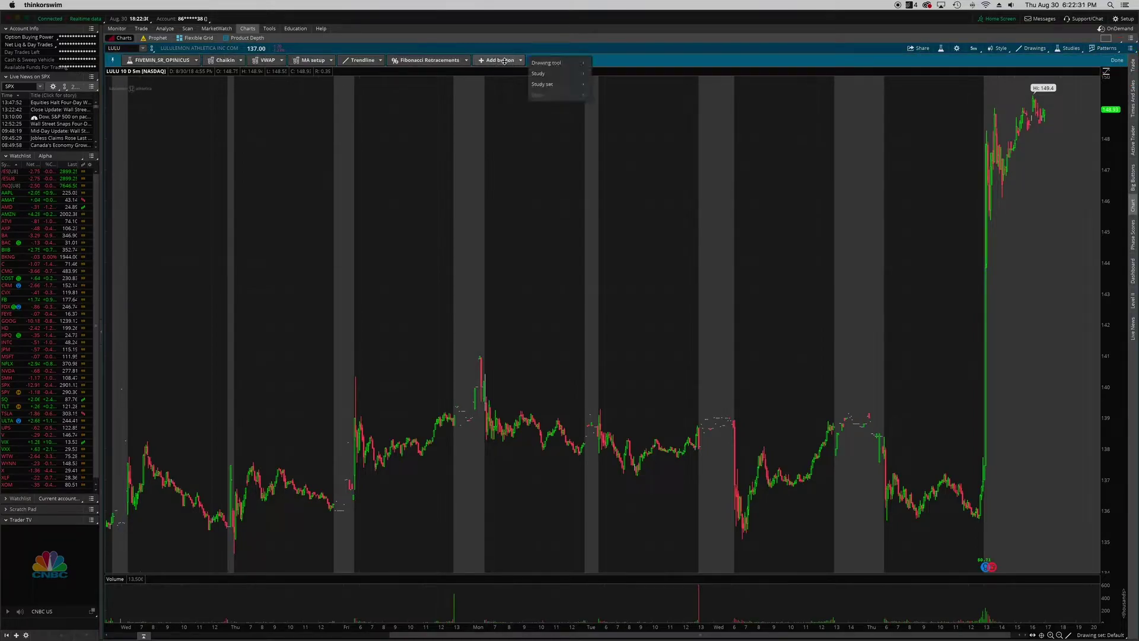
mouse_move(556, 84)
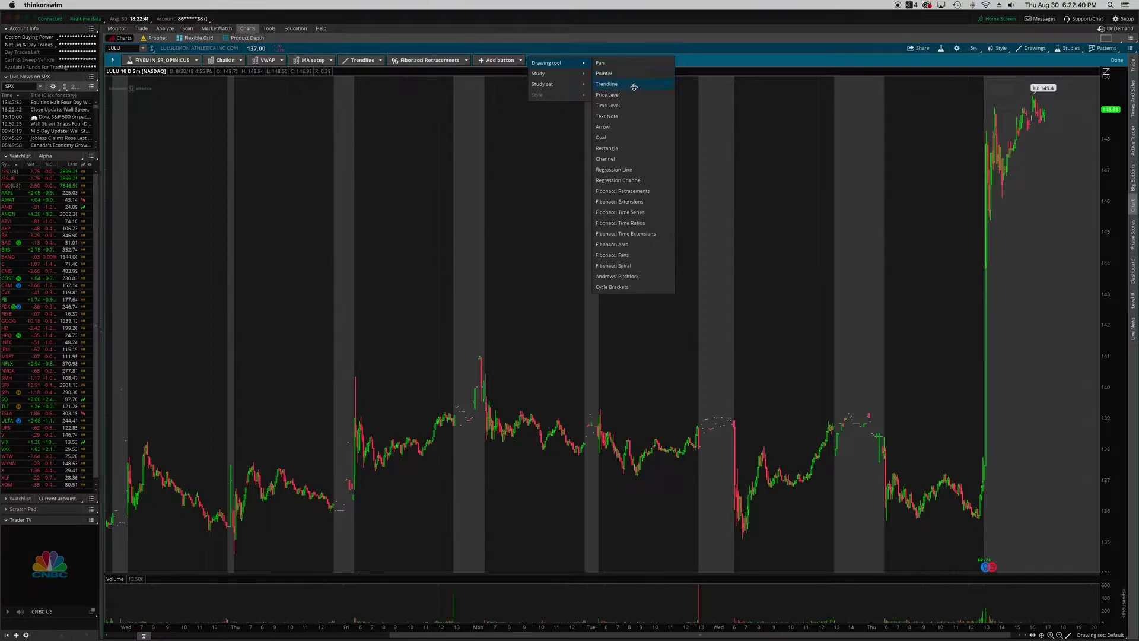
left_click(629, 96)
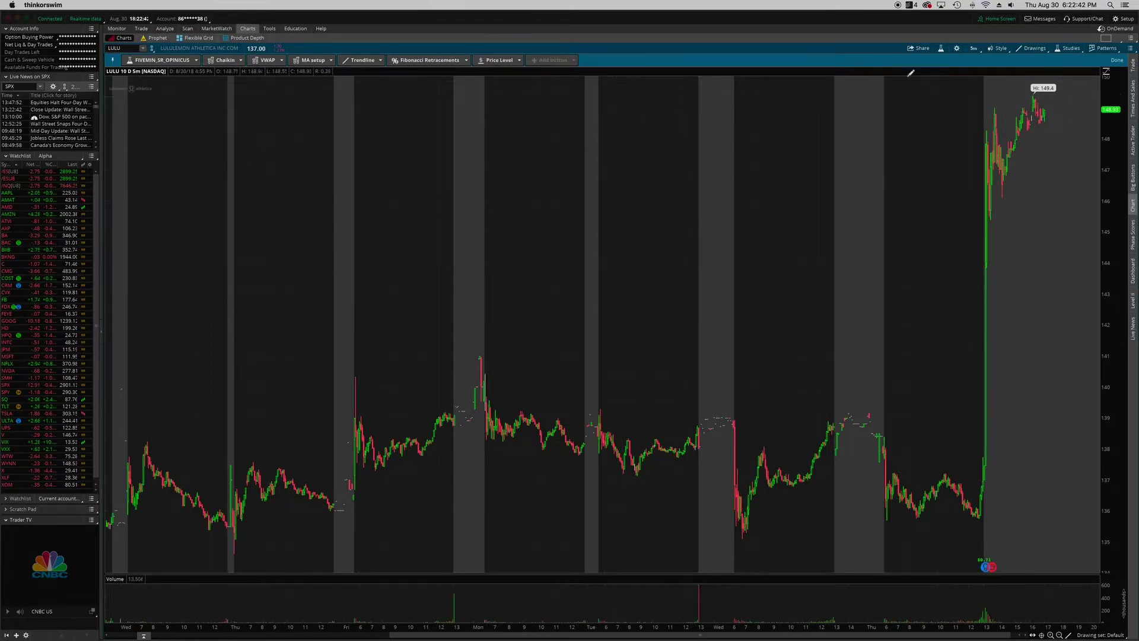
- Finish customising My Tools, then test-place a horizontal price level and discard it
left_click(1117, 61)
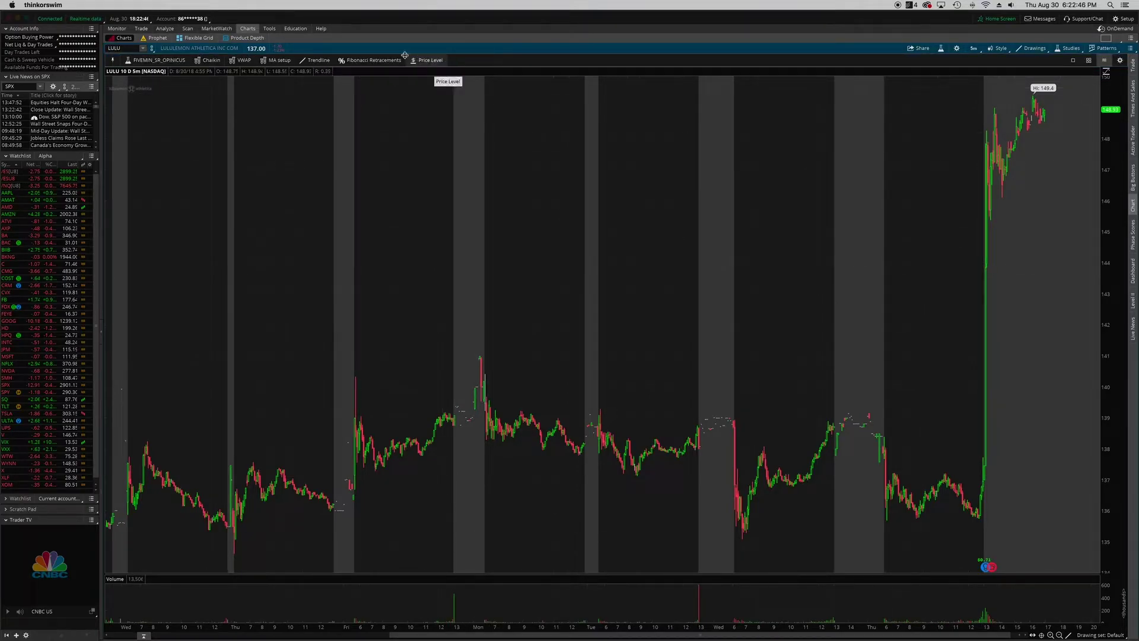
left_click(431, 61)
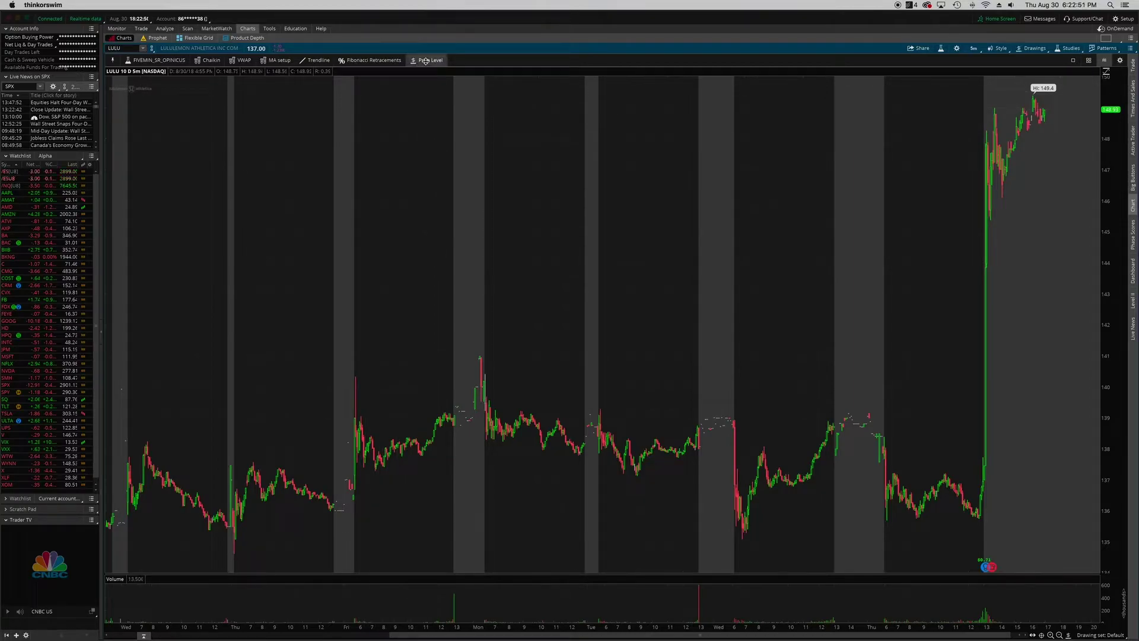
mouse_move(374, 287)
left_mouse_down()
mouse_move(554, 279)
mouse_move(399, 359)
mouse_move(254, 229)
mouse_move(199, 258)
left_mouse_up()
right_click(353, 374)
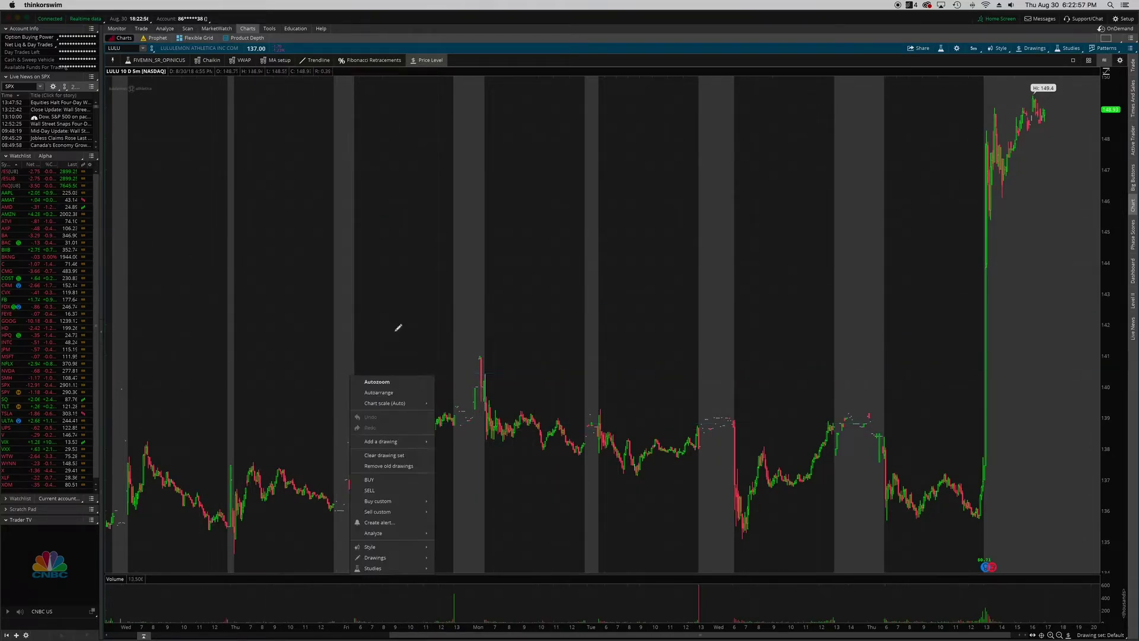
key("Escape")
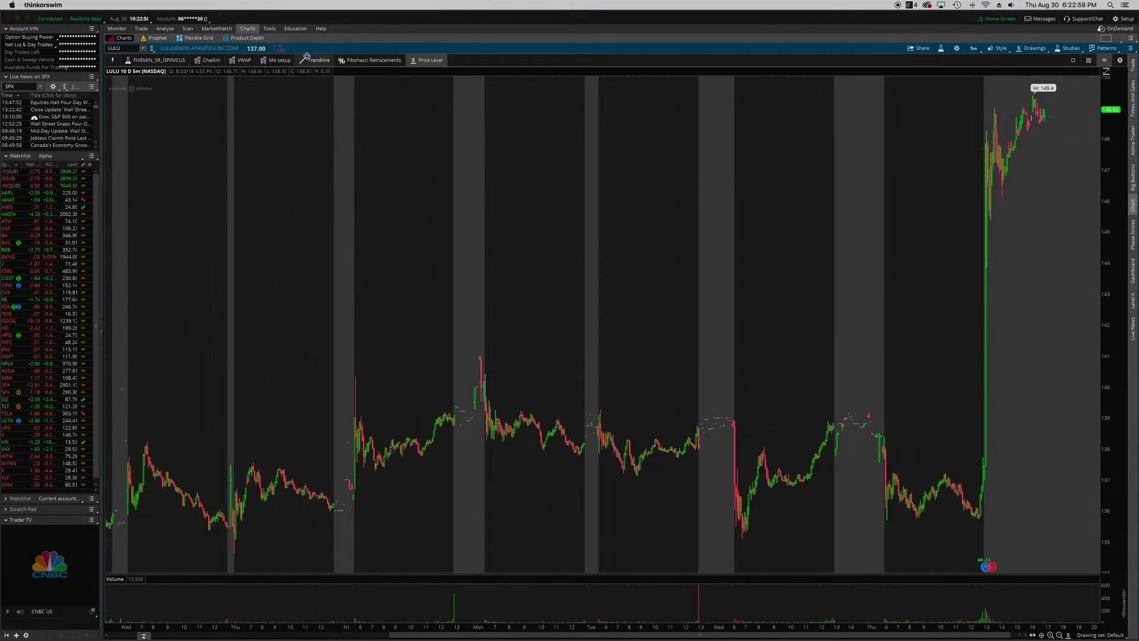
- Draw a test trendline across the LULU chart, then remove it
left_click(315, 60)
left_click(297, 243)
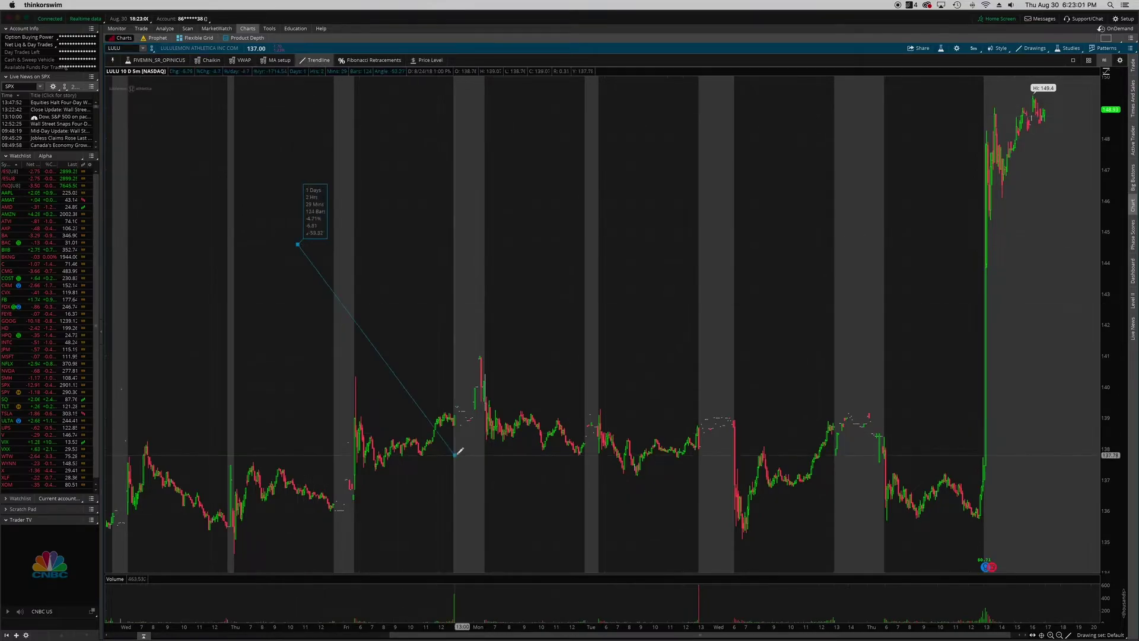
left_click(712, 241)
right_click(620, 242)
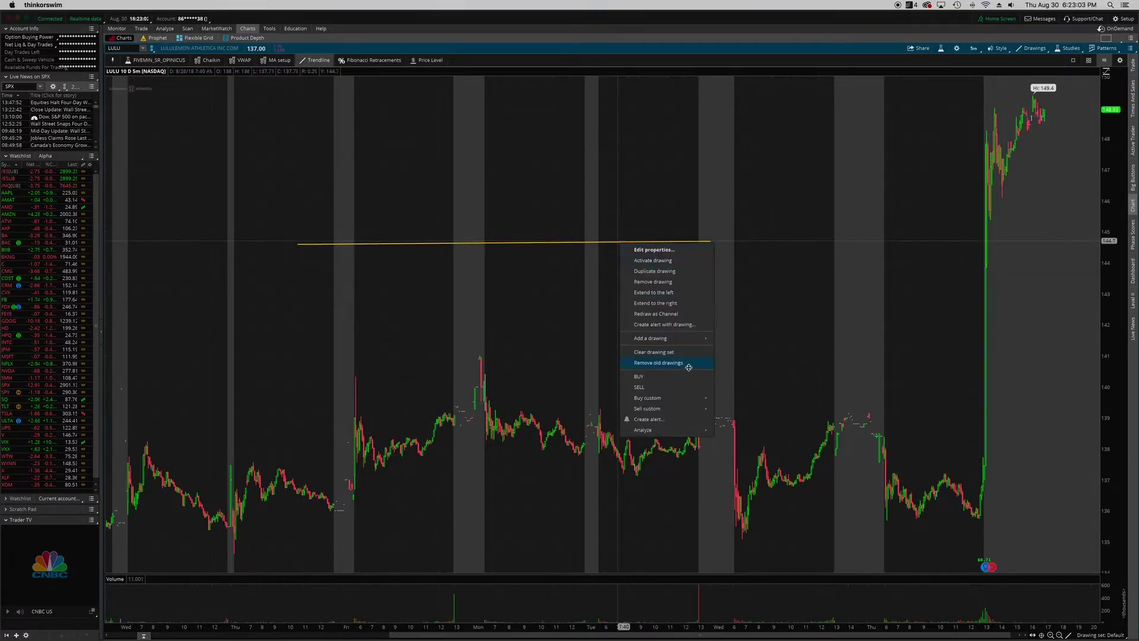
left_click(686, 282)
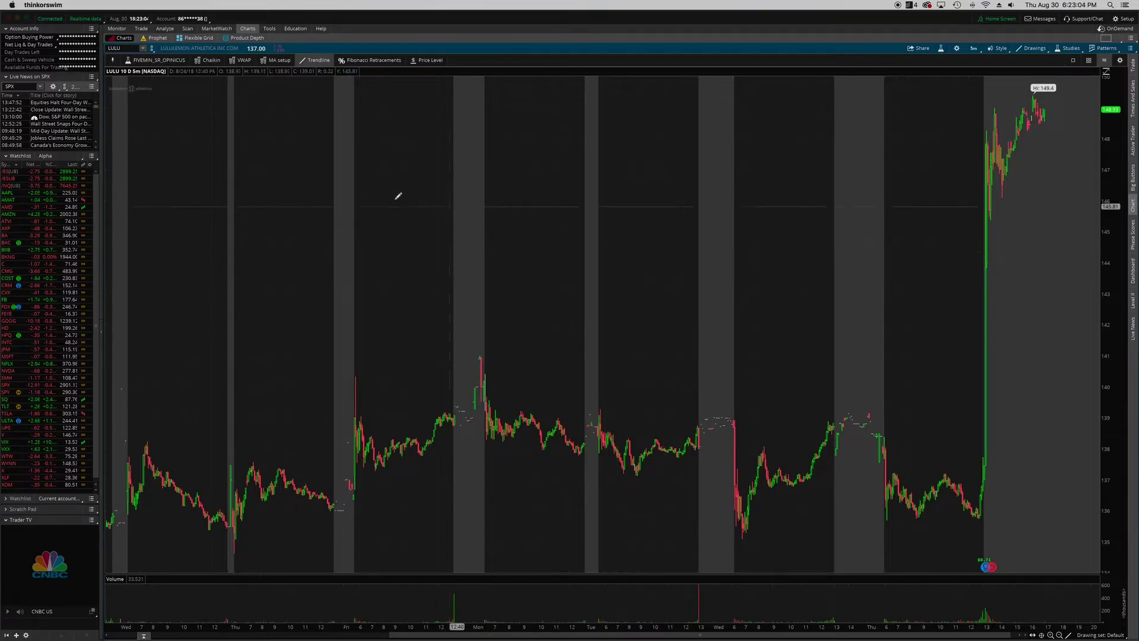
scroll(394, 196, "right", 1)
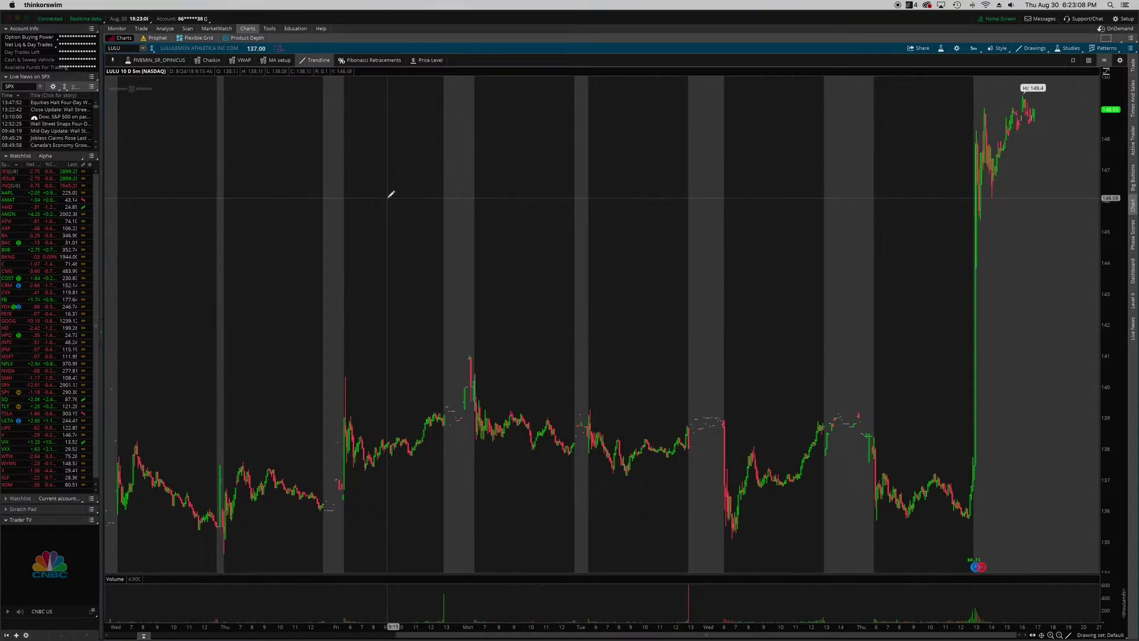
- Place a price level, drag it to about 138.87, remove it, and start a trendline near 139
left_click(427, 59)
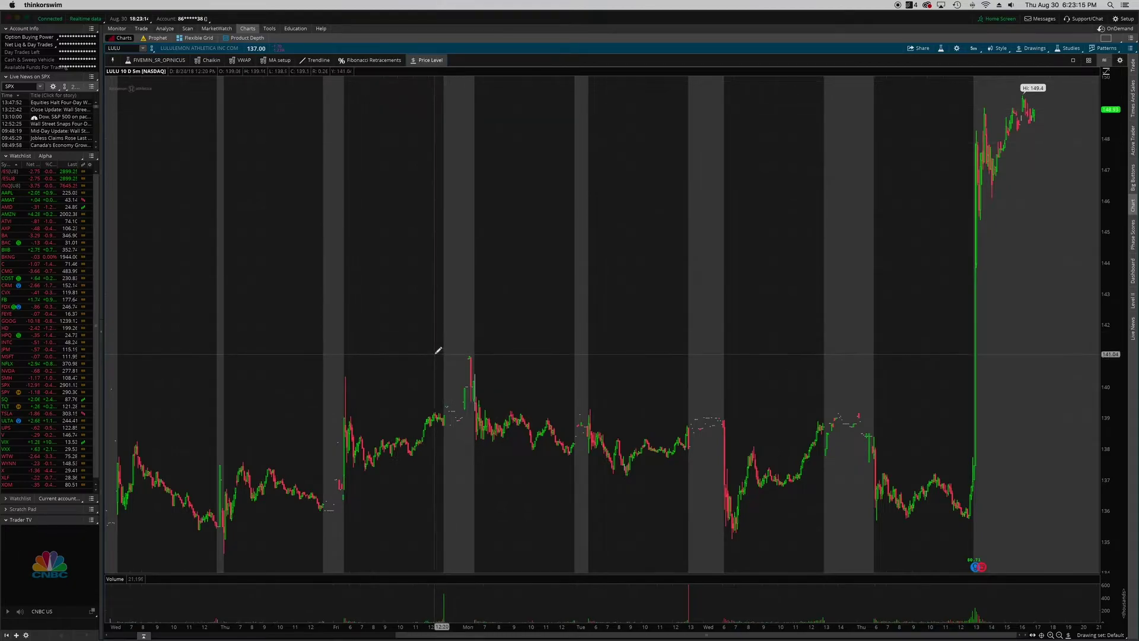
left_click(400, 368)
left_click_drag(358, 372, 263, 415)
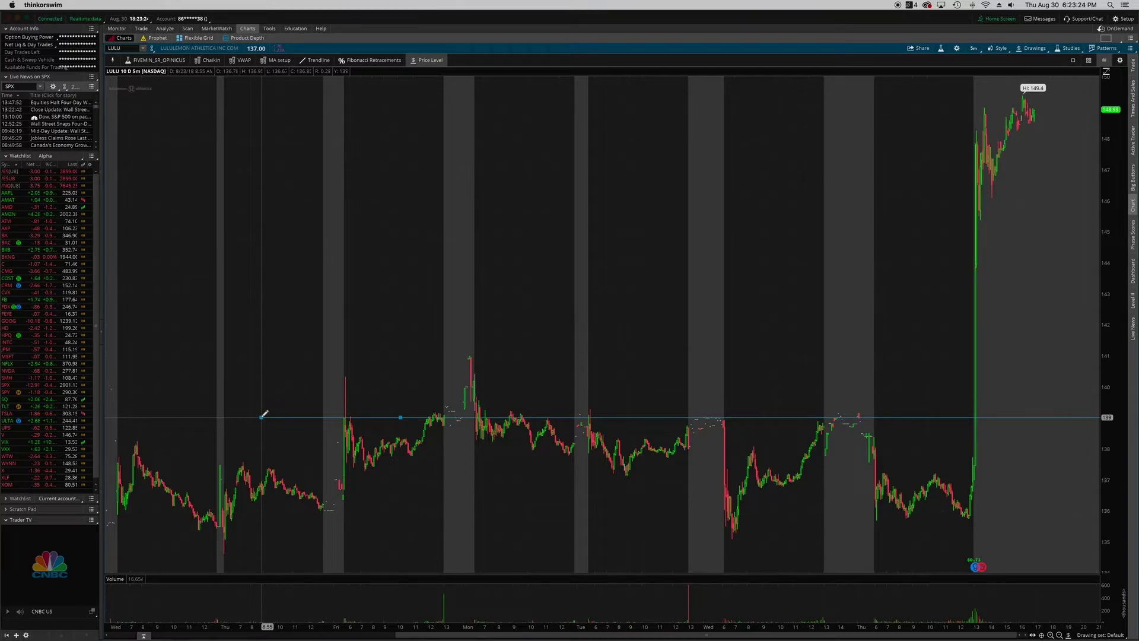
left_click_drag(261, 417, 309, 415)
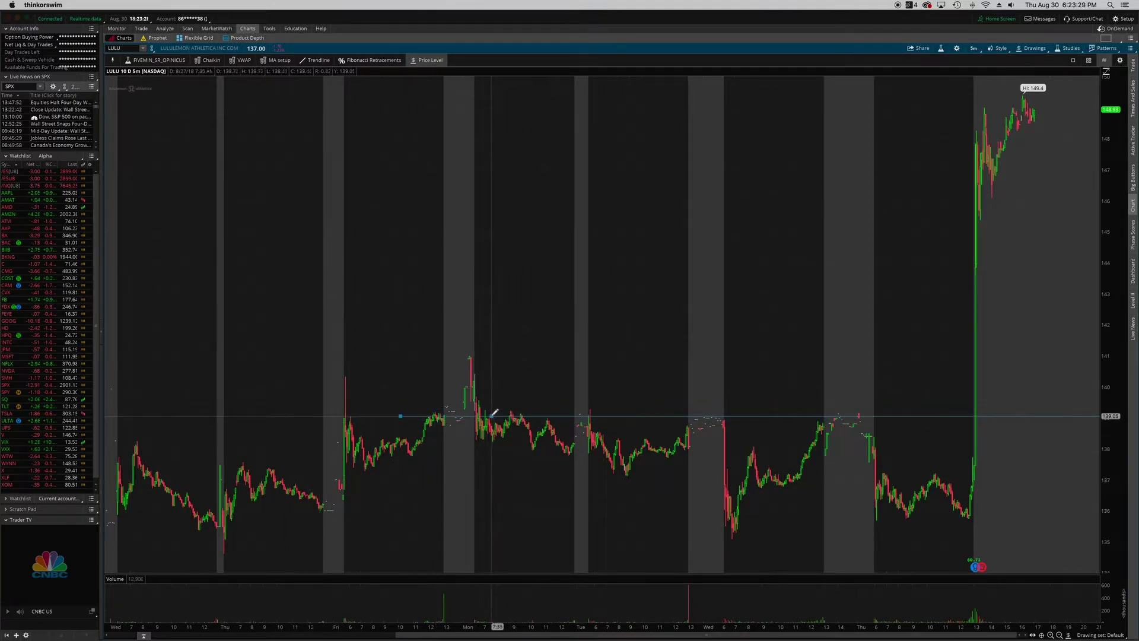
left_click_drag(415, 416, 330, 362)
right_click(330, 362)
left_click(356, 386)
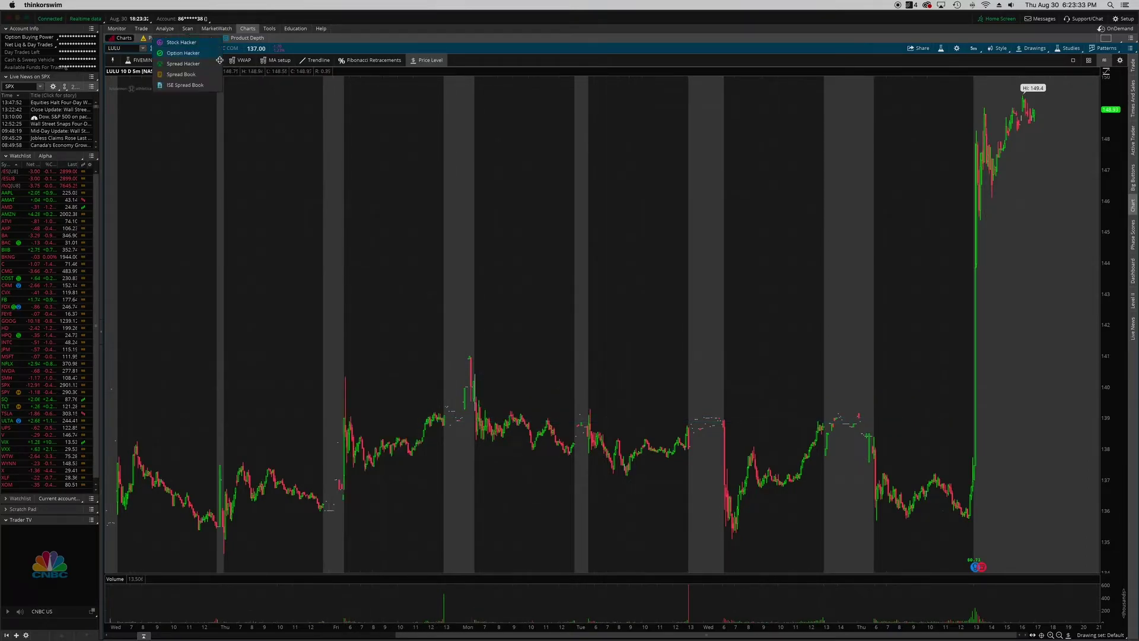
left_click(318, 60)
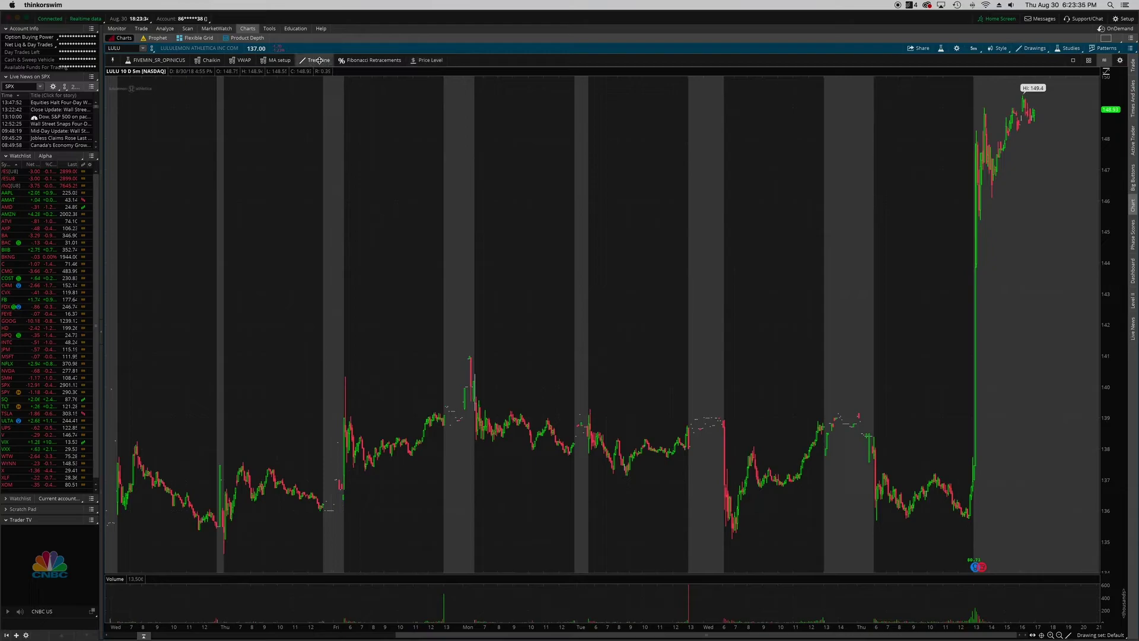
left_click(338, 419)
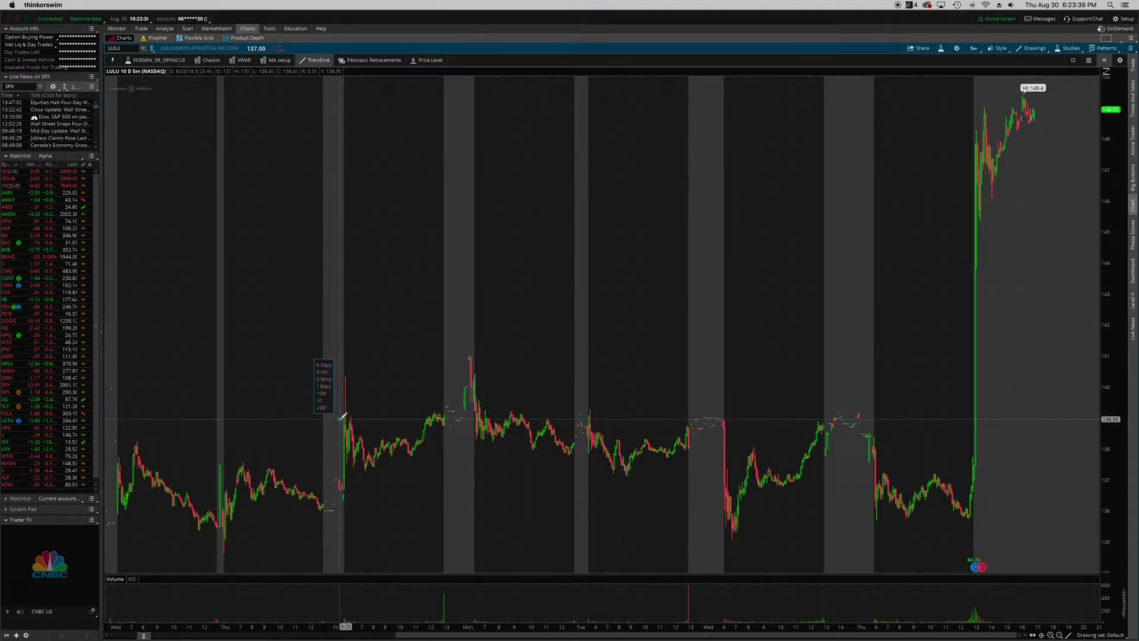
- Cancel the unfinished trendline and a trial price level, then close the chart options menu
right_click(814, 416)
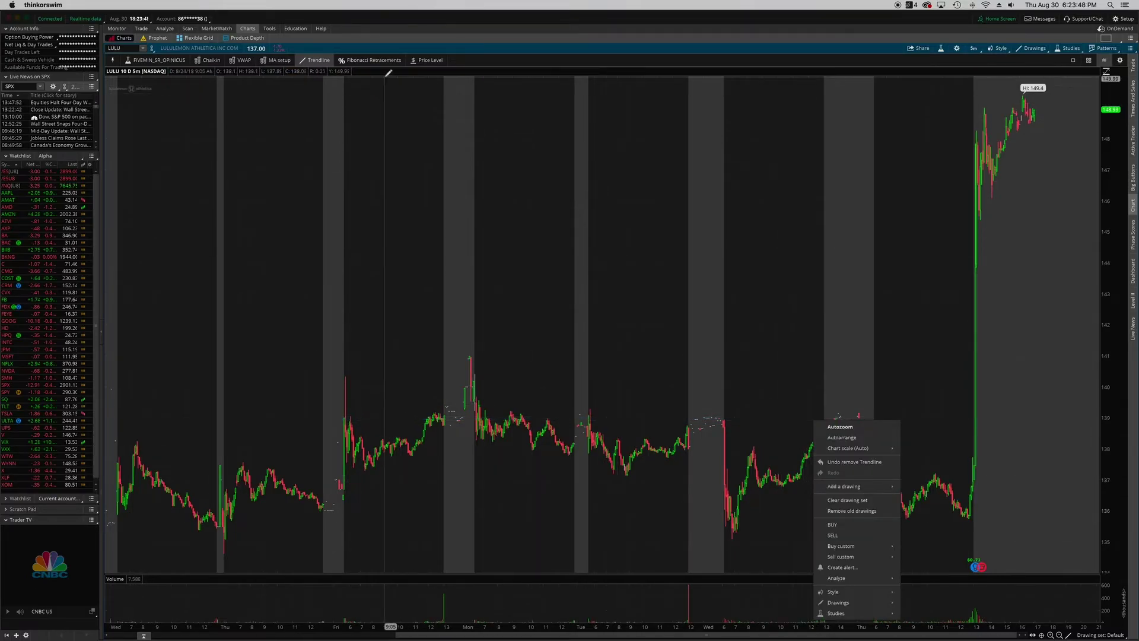
left_click(416, 59)
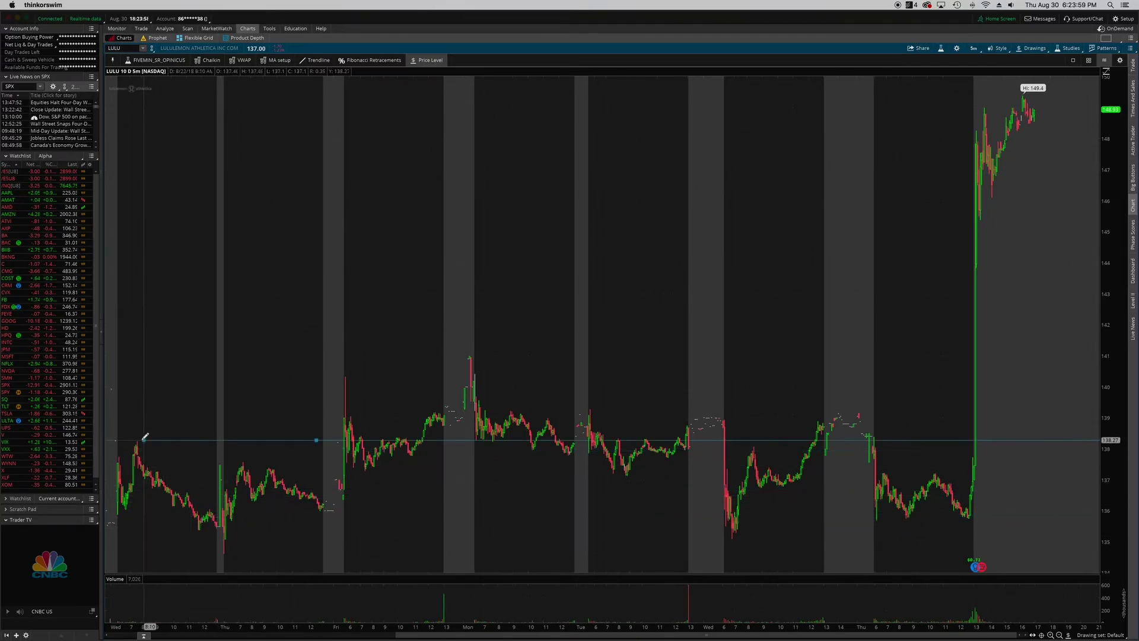
right_click(398, 306)
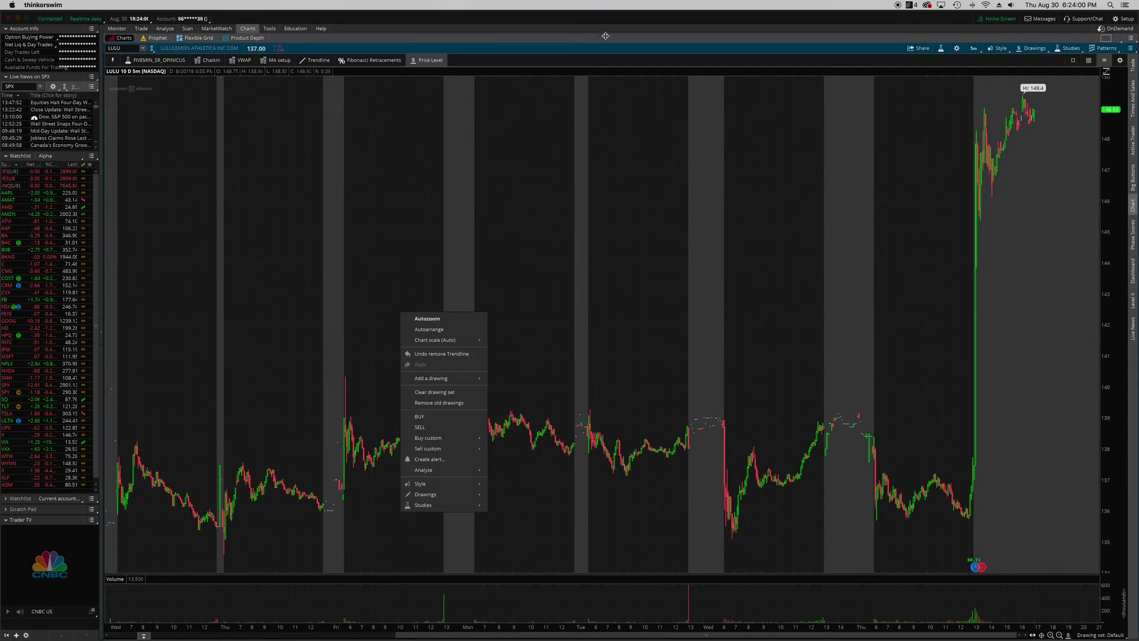
left_click(586, 57)
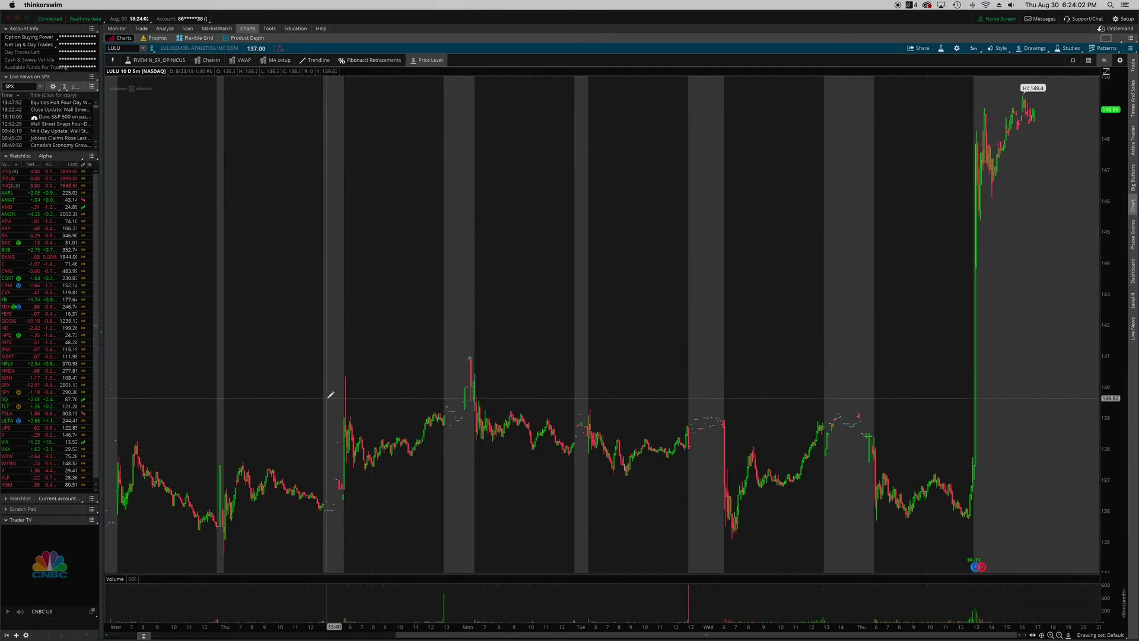